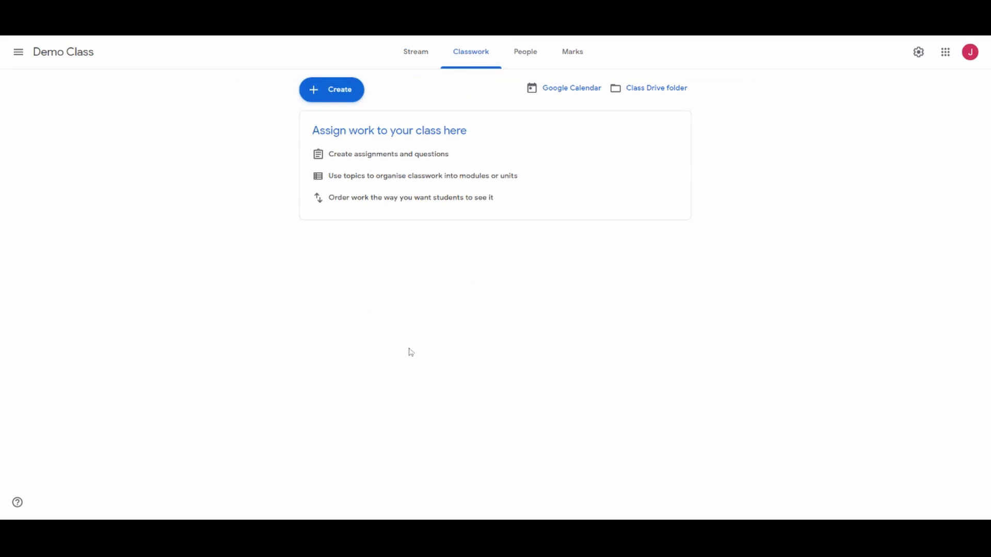
- Create a classwork topic named Demo in the Demo Class
left_click(341, 96)
left_click(343, 259)
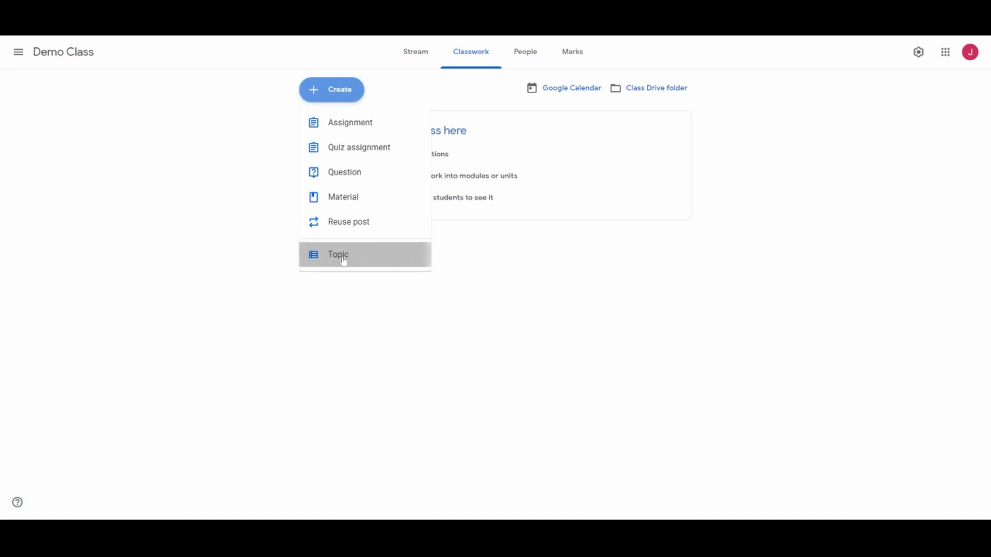
type("Demo")
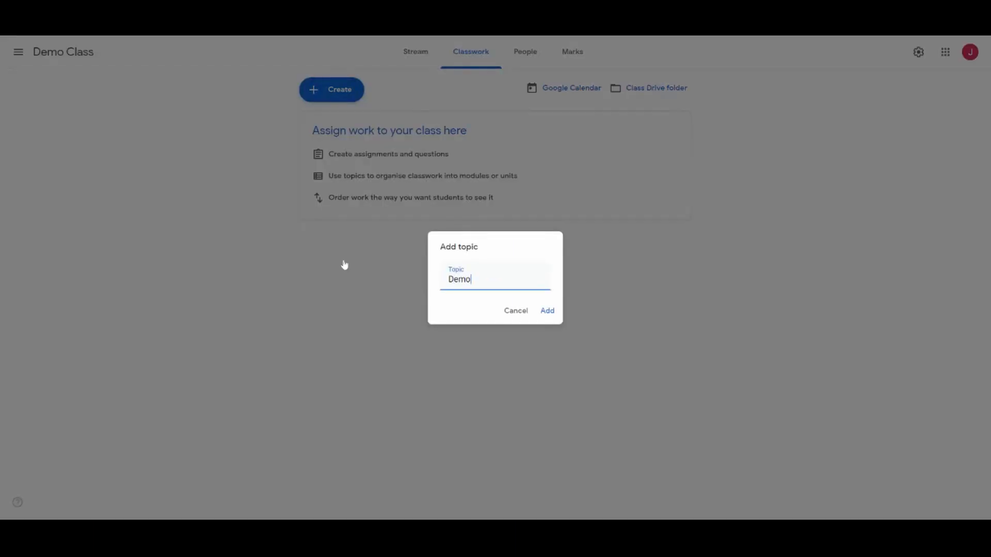
key("Return")
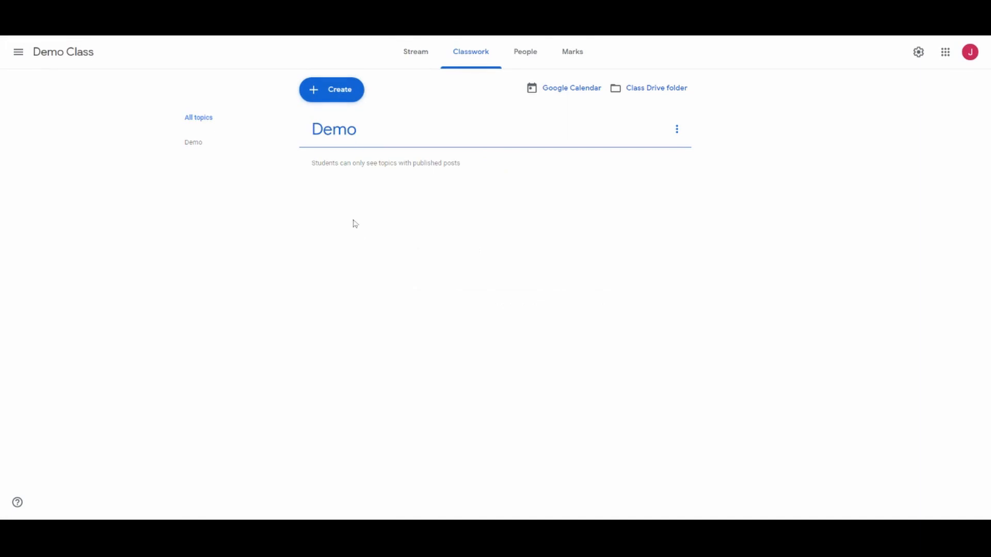
- Start a new assignment and title it Demo, leaving the instructions empty
left_click(331, 96)
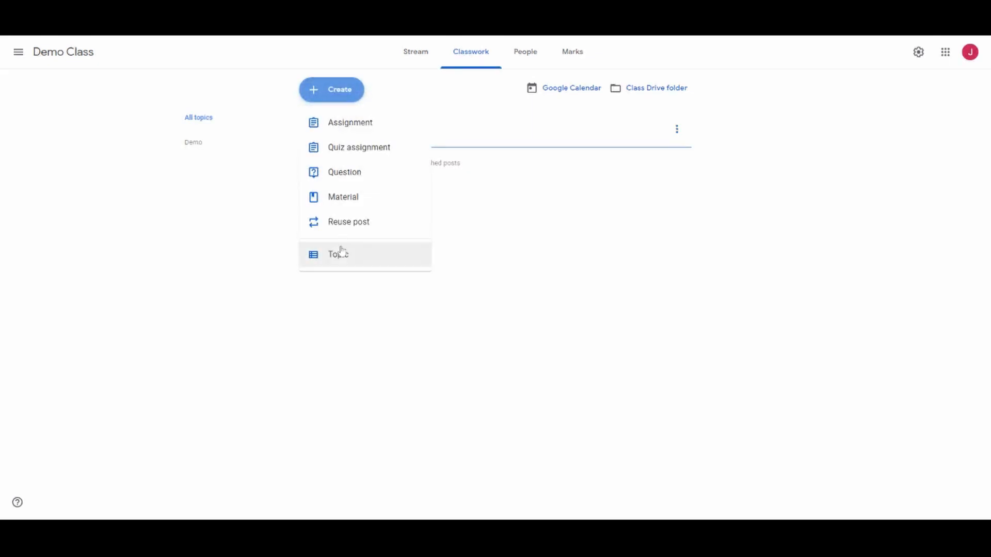
left_click(387, 126)
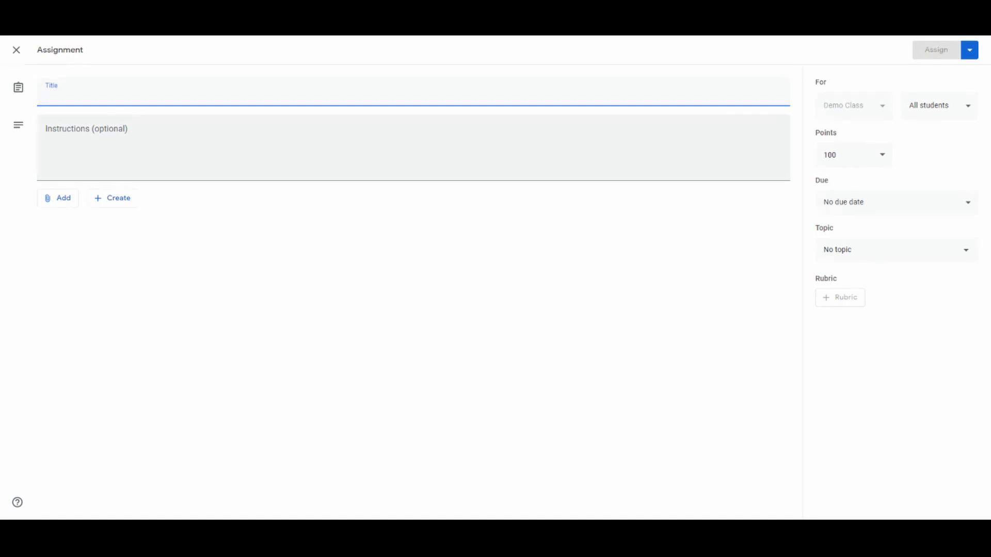
type("Demo ")
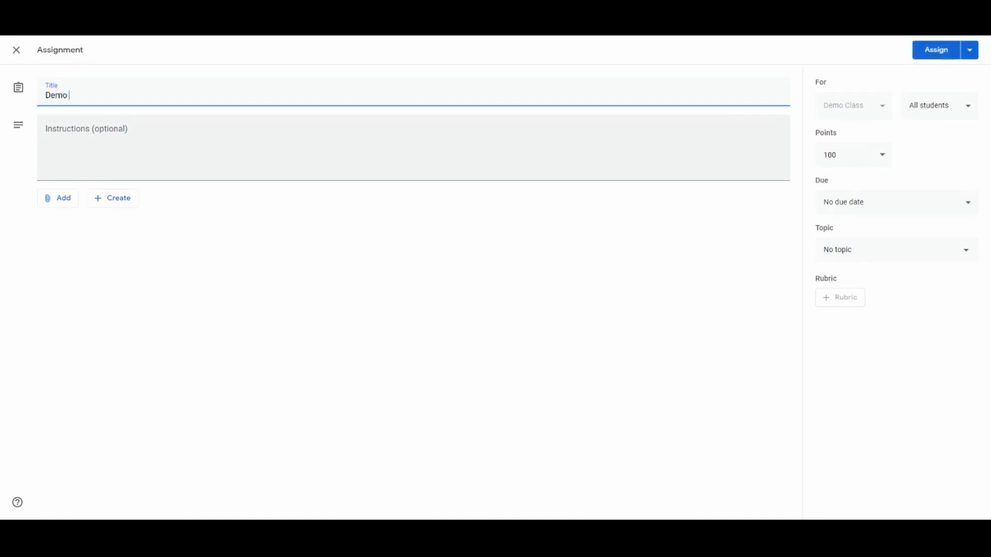
type("T")
key("BackSpace")
left_click(111, 132)
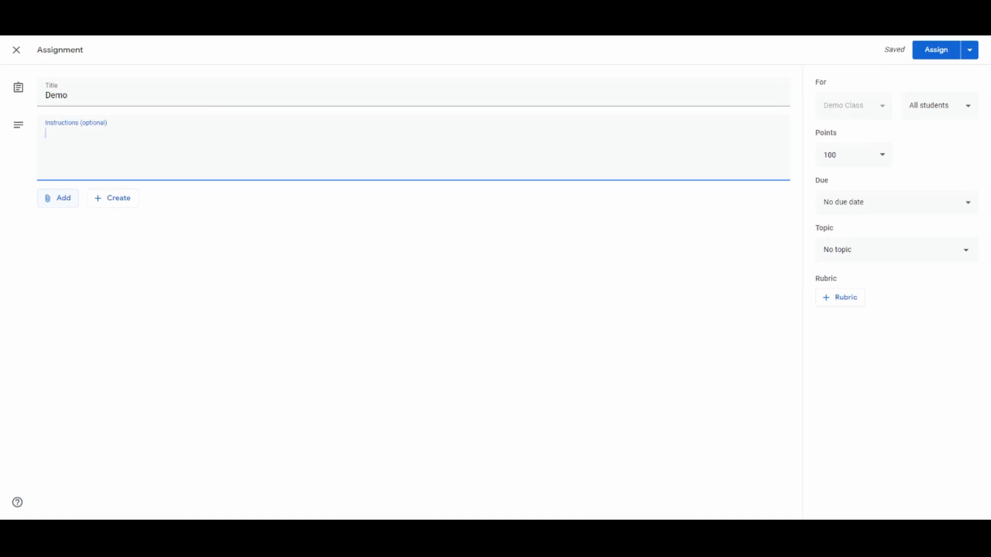
left_click(59, 203)
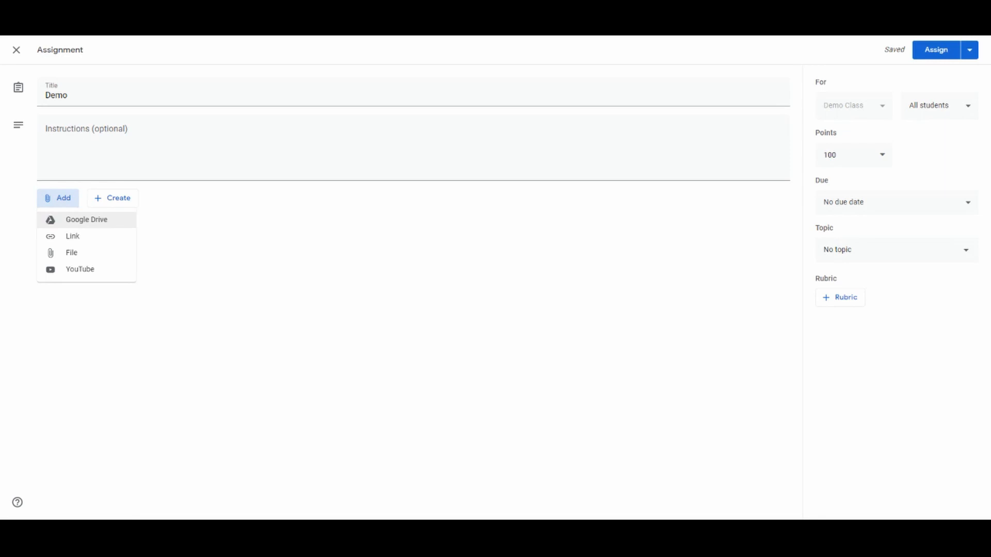
left_click(106, 242)
type("w")
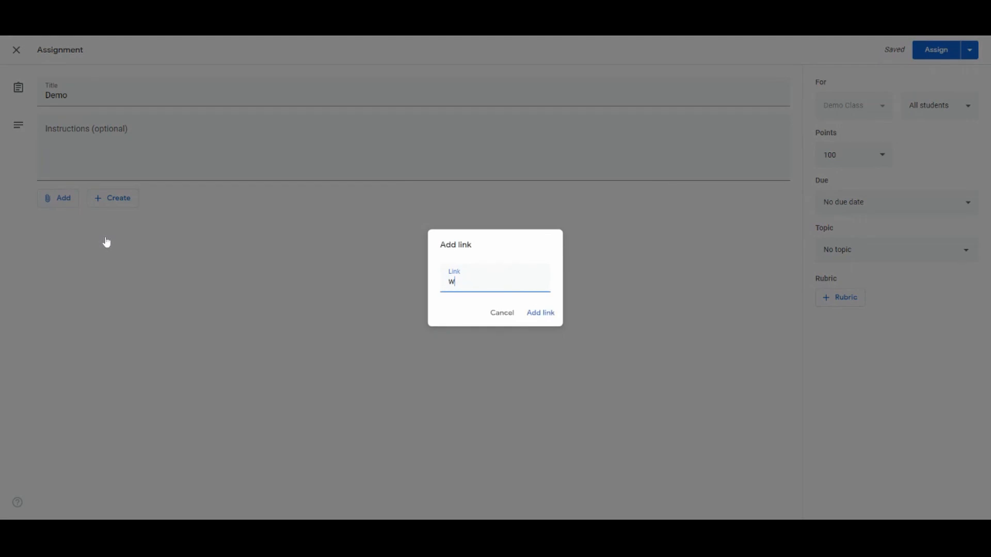
type("ww.bbc.co.uk")
key("Return")
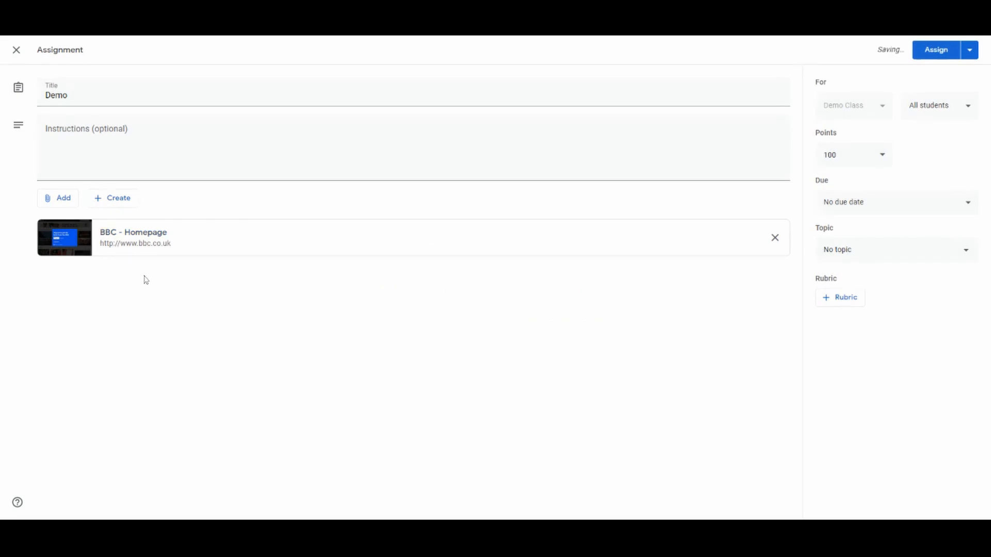
left_click(61, 198)
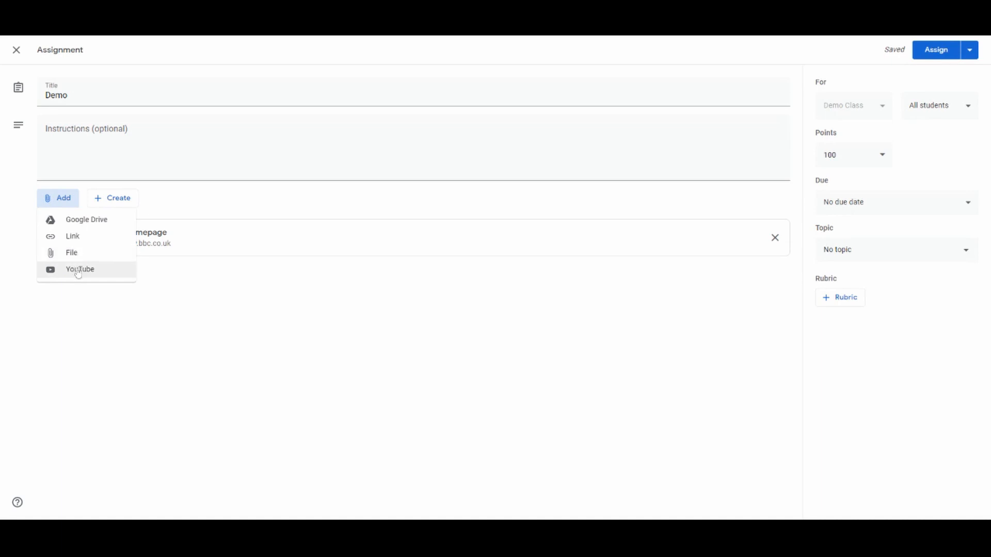
left_click(168, 287)
- Create and attach a new Google Slides presentation and a new Google Docs document to the assignment
left_click(127, 204)
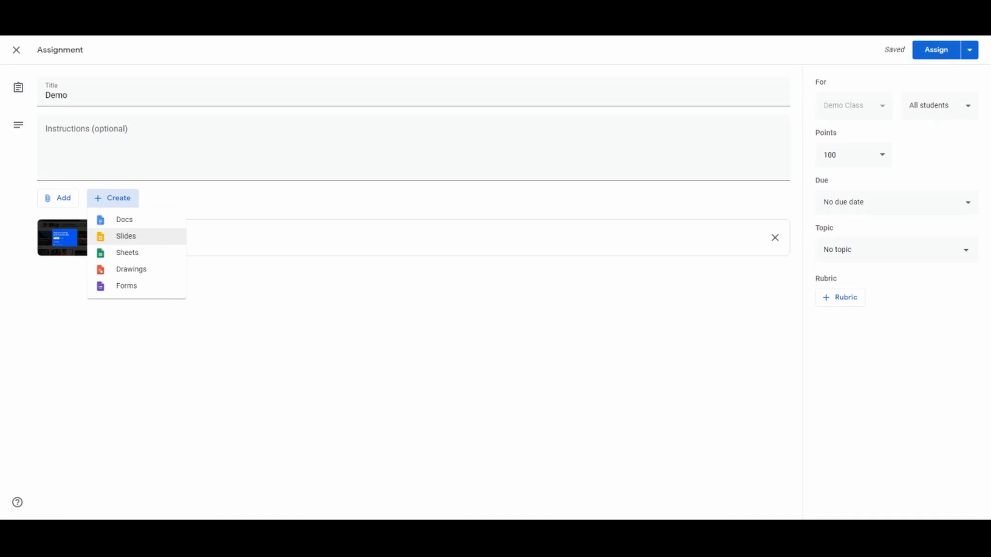
left_click(145, 238)
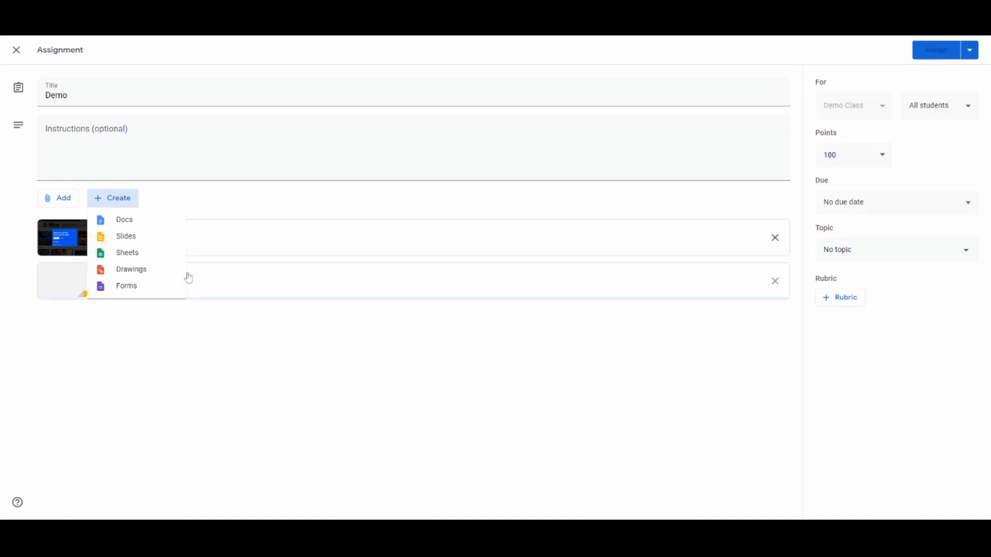
left_click(124, 201)
left_click(132, 226)
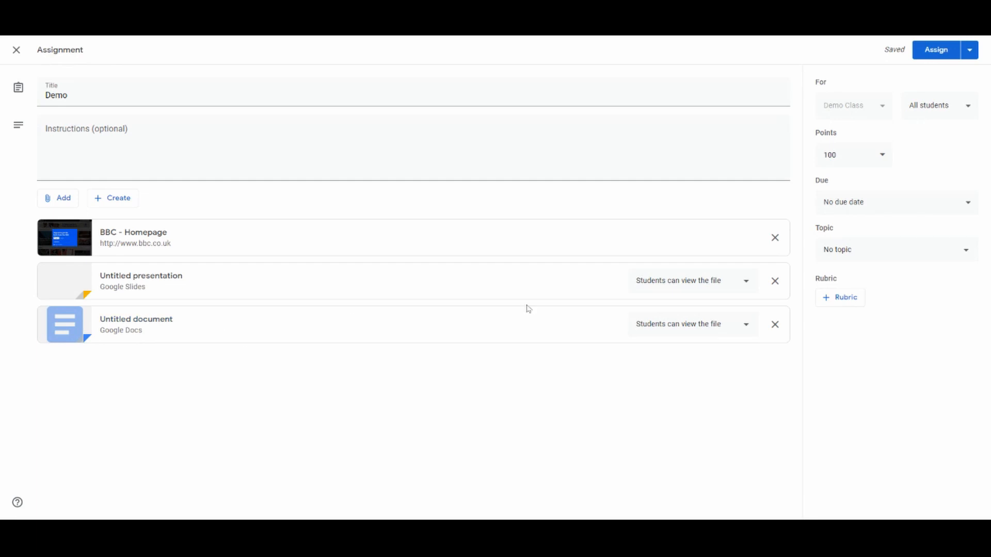
- Examine the student access options of the attached presentation and document, and the choice of students receiving the assignment
left_click(750, 286)
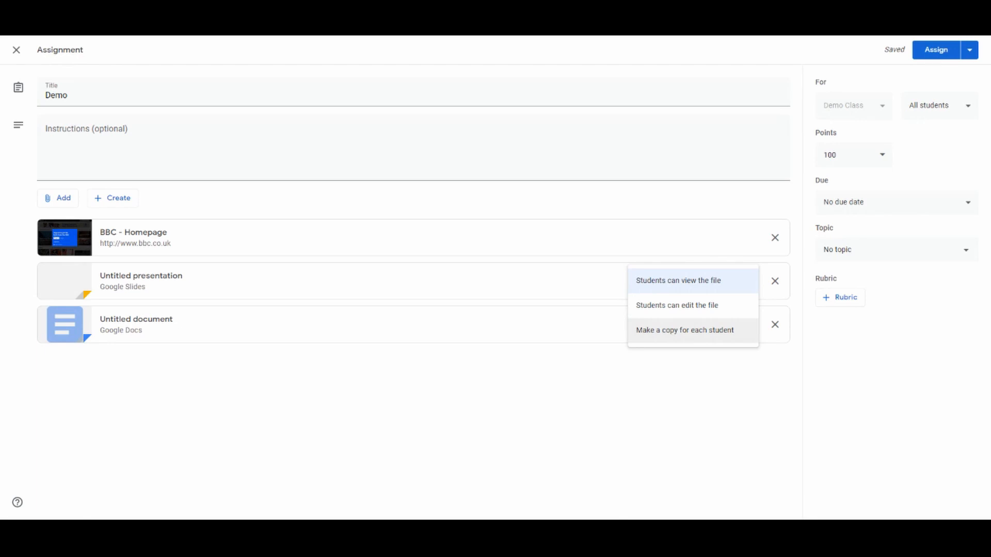
left_click(622, 383)
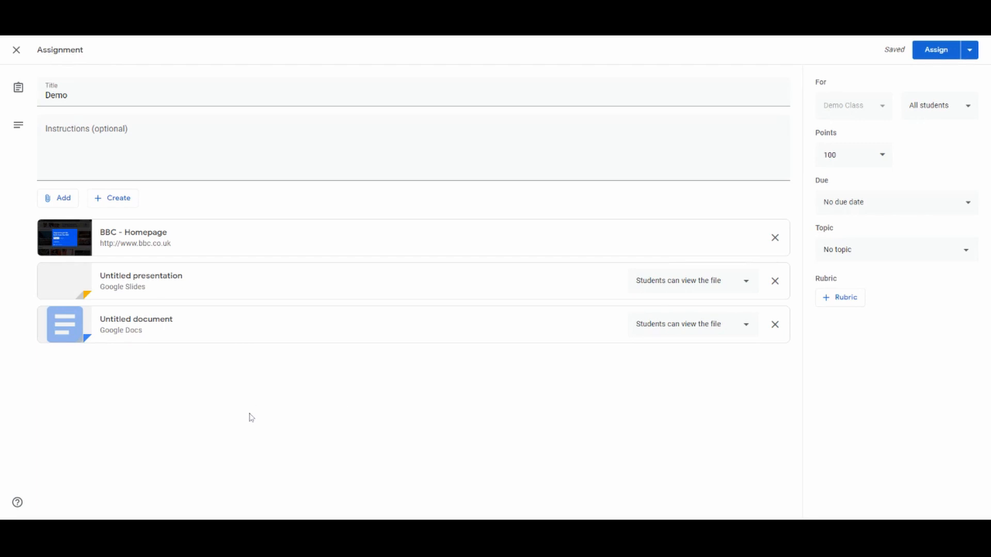
left_click(652, 332)
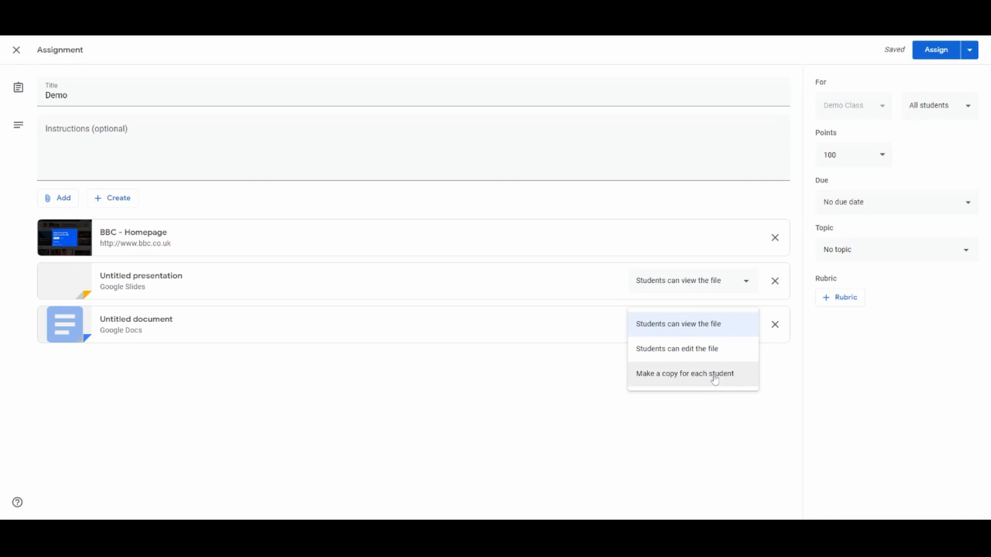
left_click(493, 383)
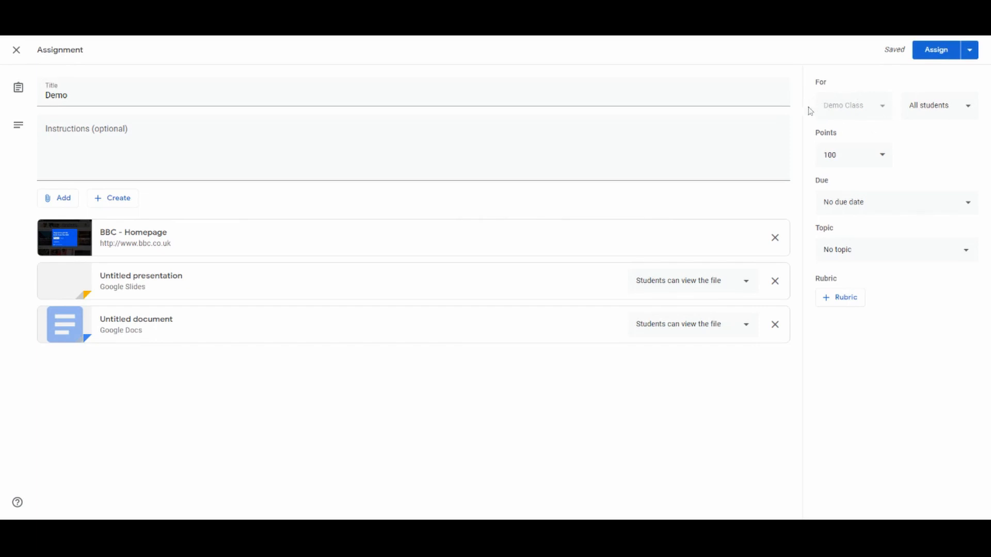
left_click(968, 107)
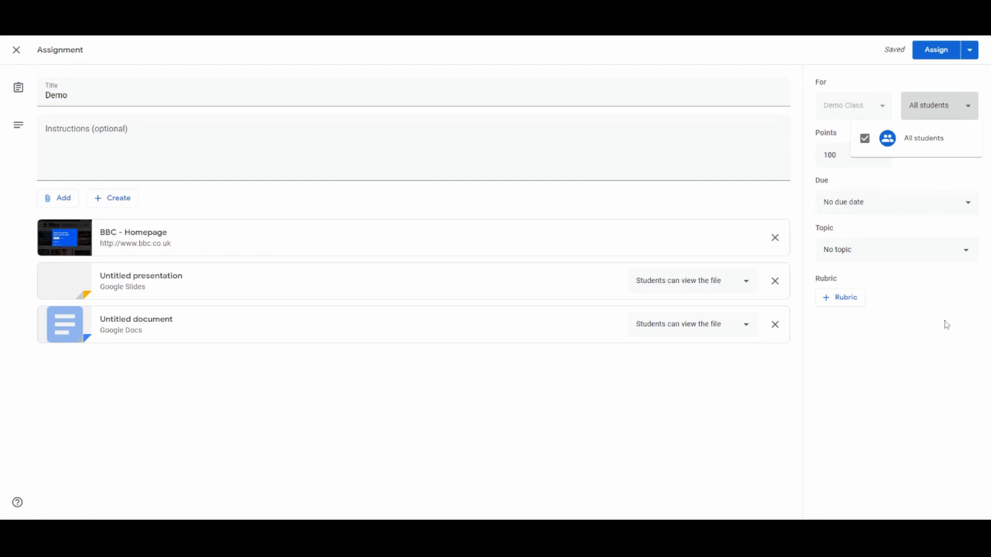
left_click(937, 177)
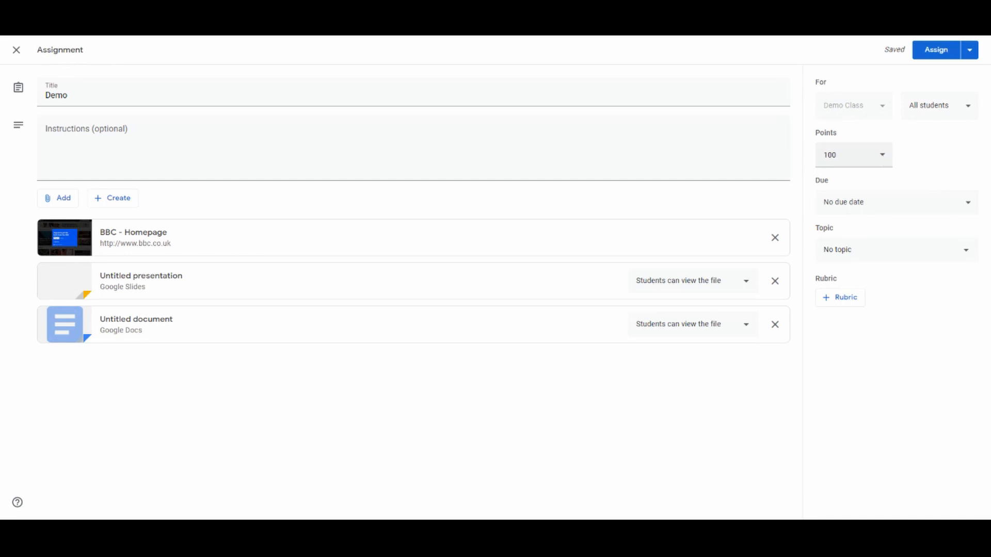
- Set the assignment's points to Unmarked
left_click(882, 155)
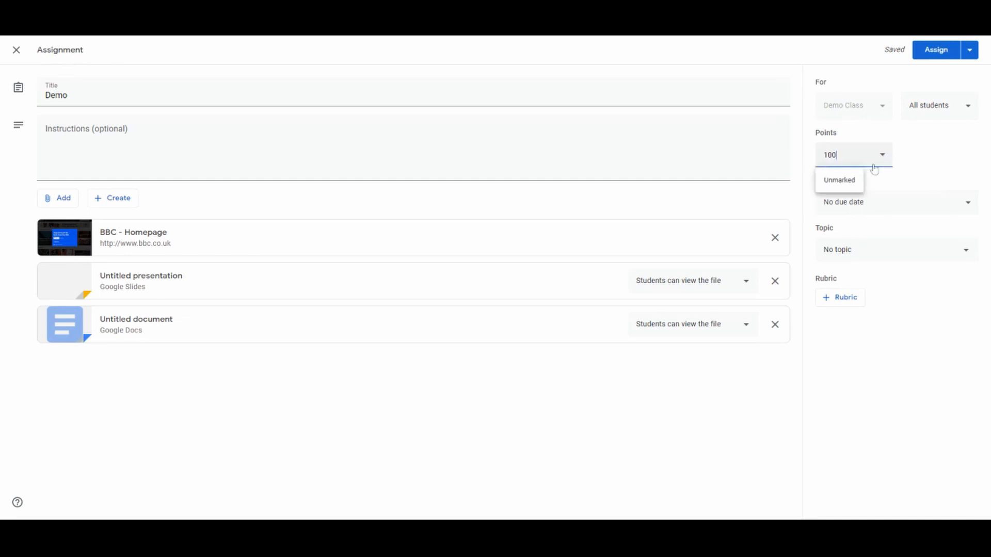
left_click(841, 180)
left_click(921, 154)
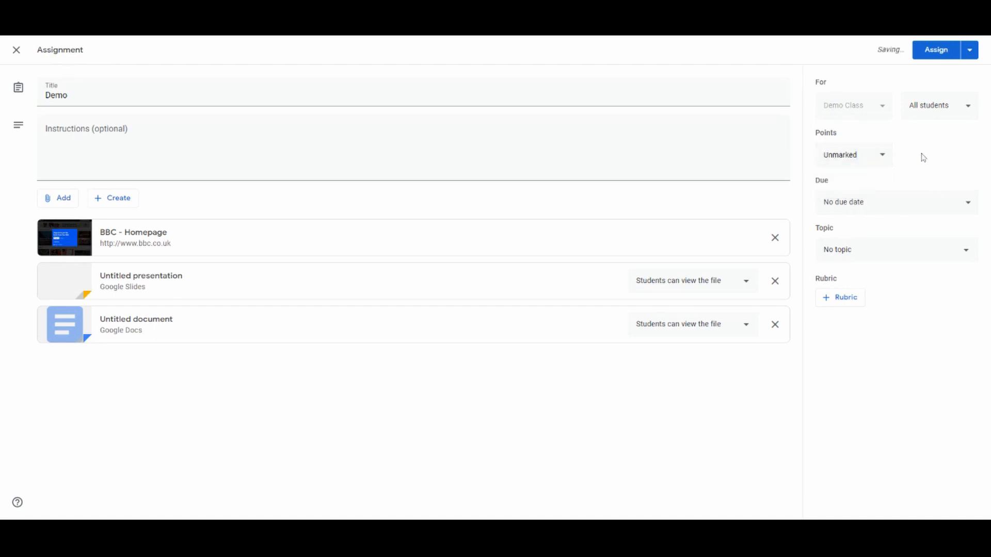
- Open the calendar for the assignment's due date and clear the due date
left_click(916, 207)
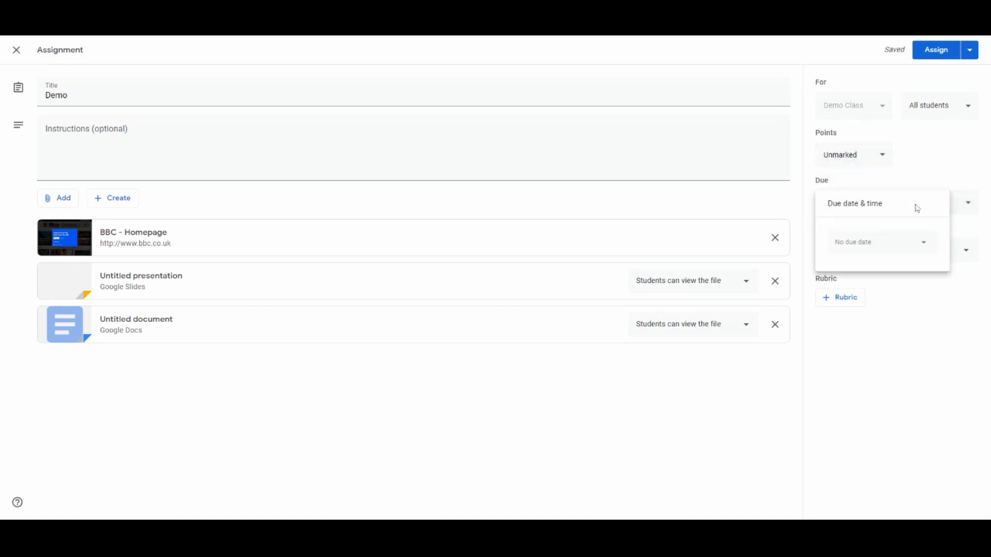
left_click(914, 248)
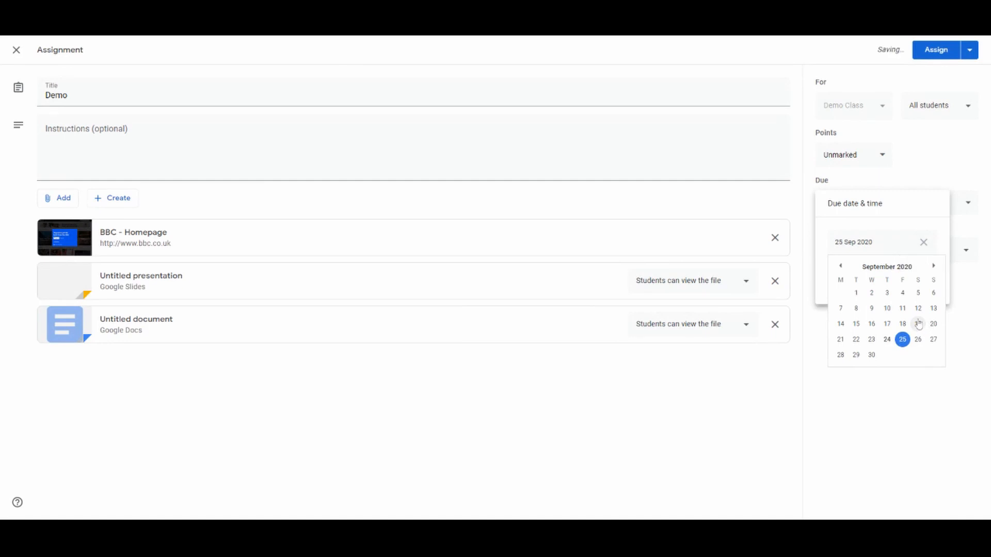
left_click(924, 243)
left_click(931, 180)
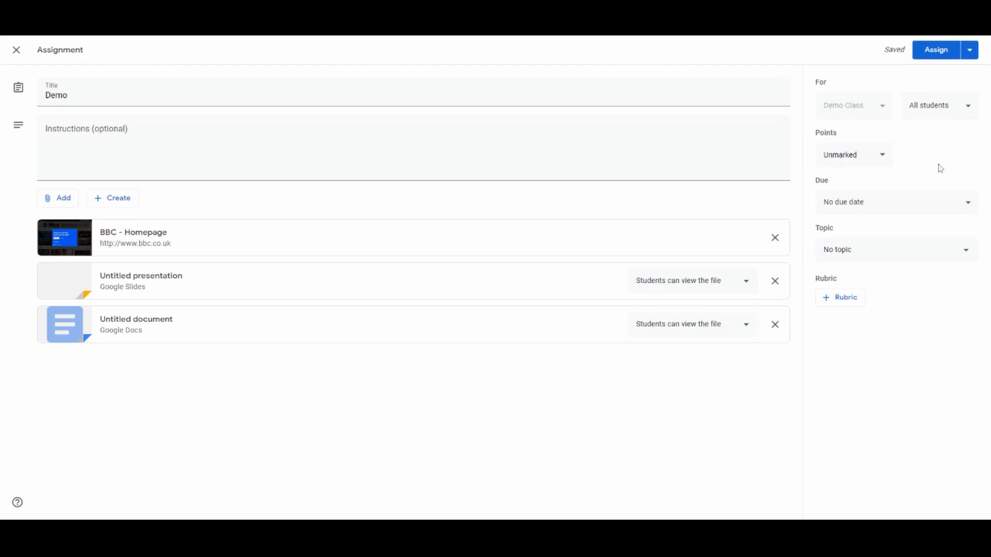
- Examine the topic choices available for the assignment, keeping No topic
left_click(872, 252)
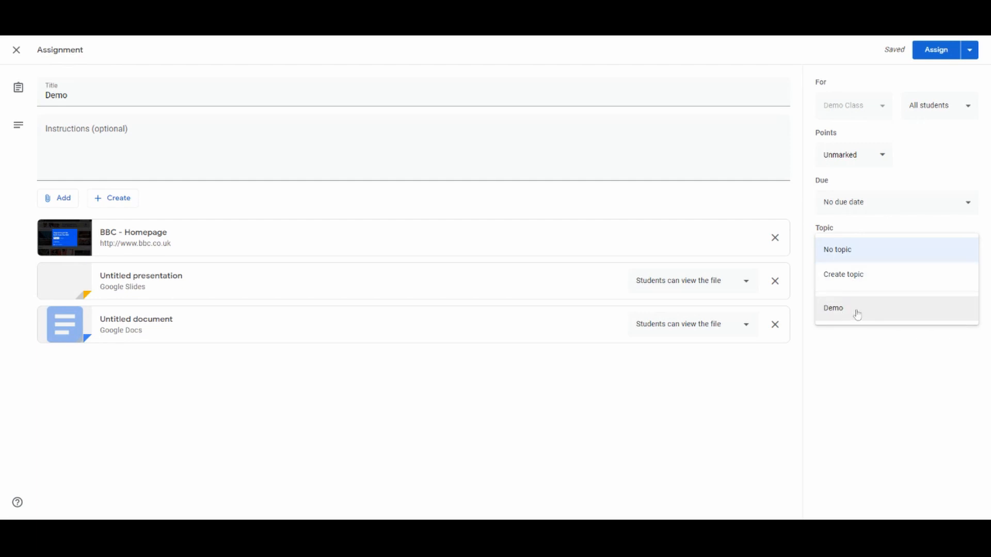
left_click(876, 249)
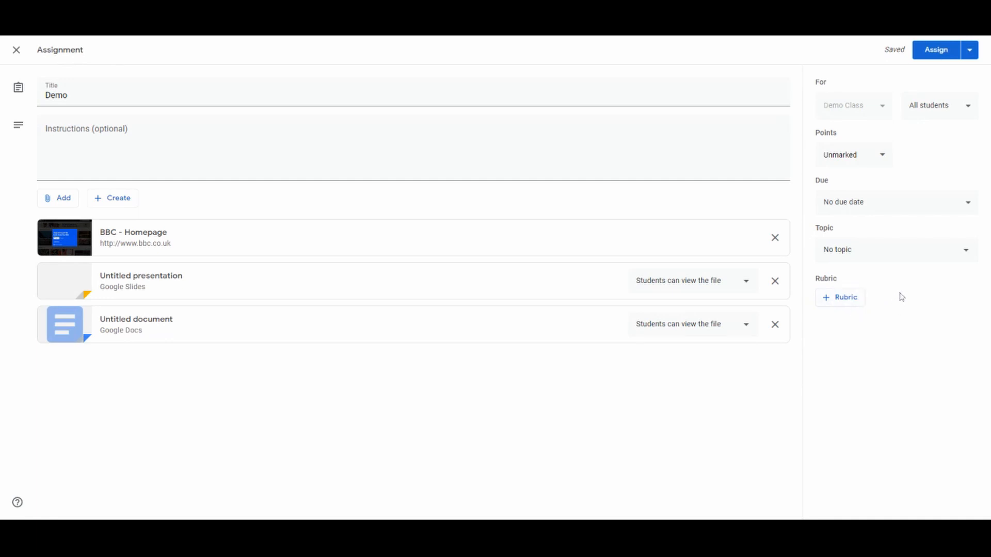
- Schedule the assignment for 26 Sep 2020 at 08:00
left_click(971, 51)
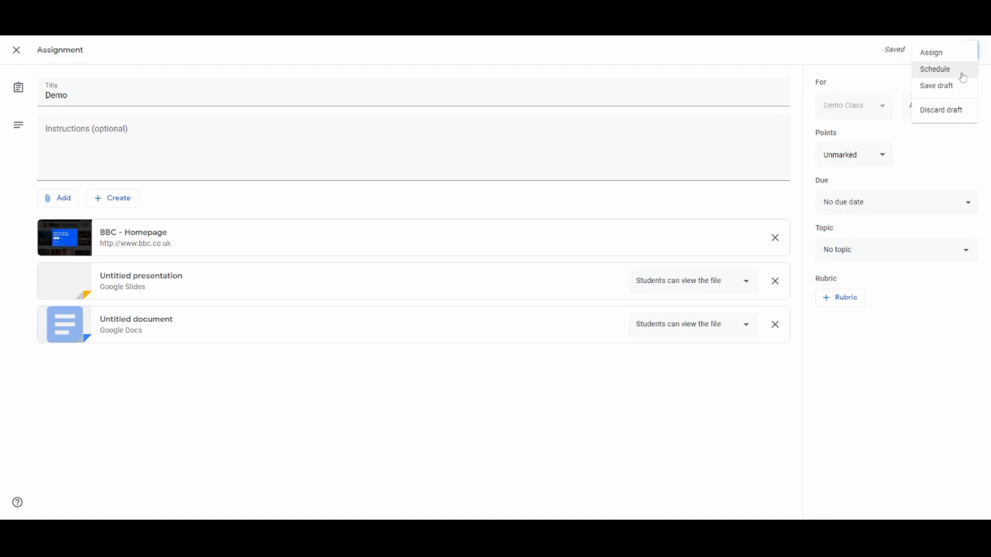
left_click(934, 69)
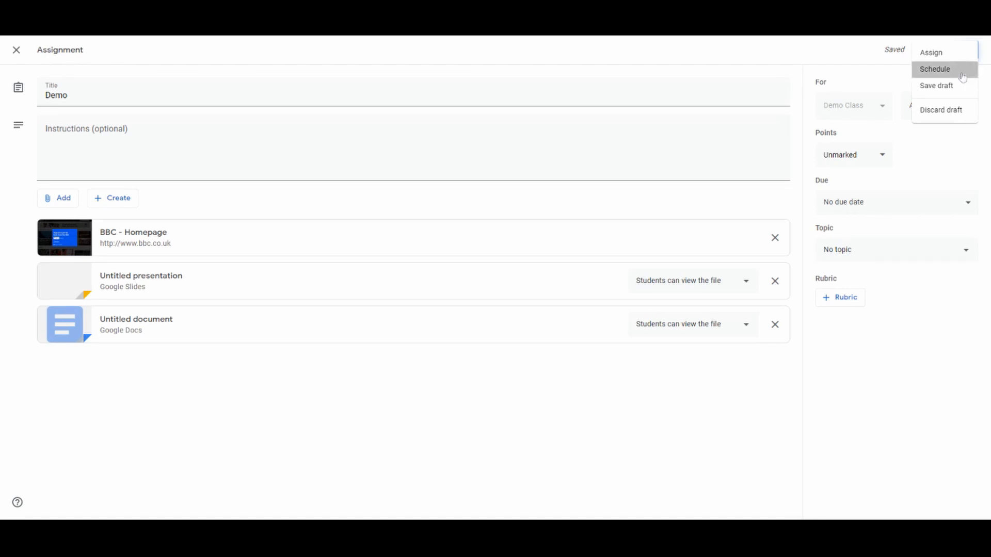
left_click(526, 259)
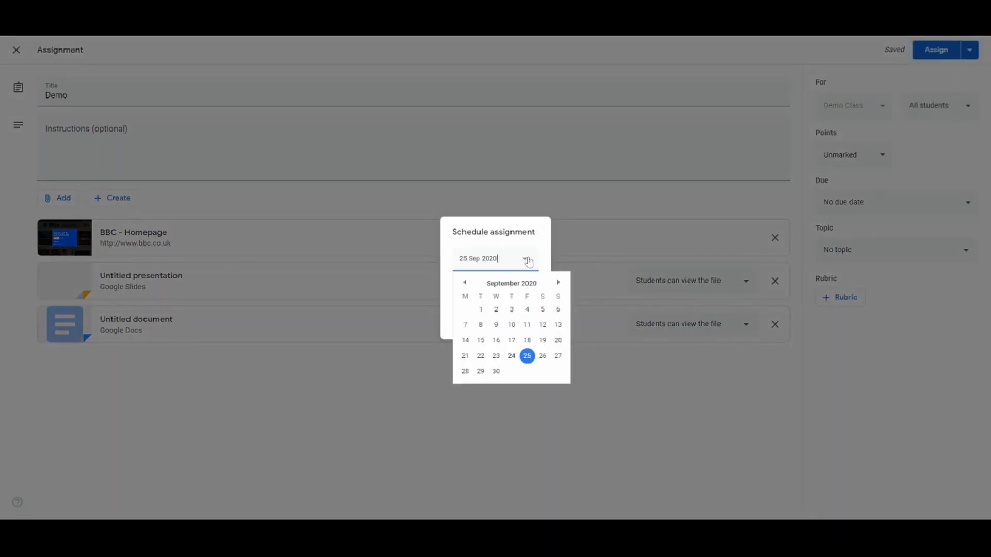
left_click(542, 356)
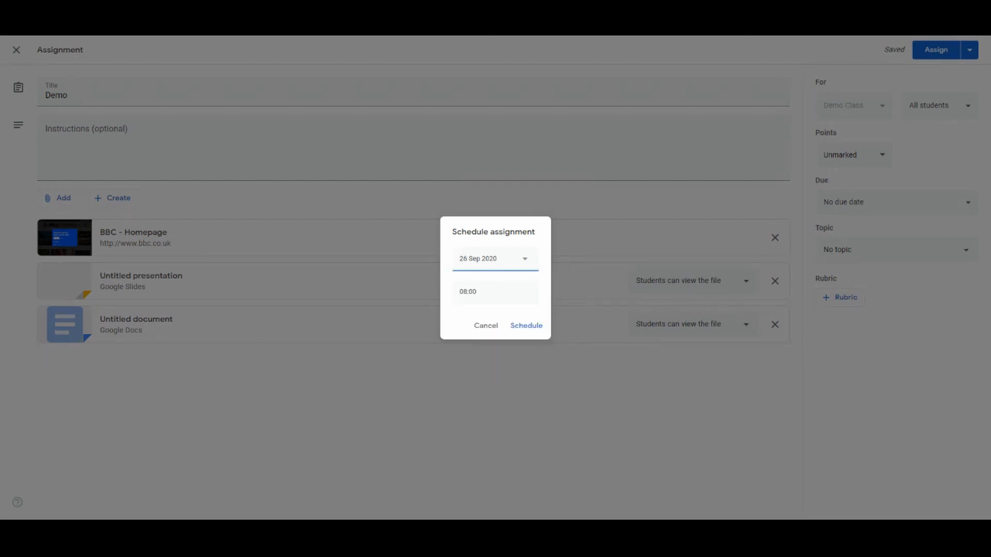
left_click(526, 327)
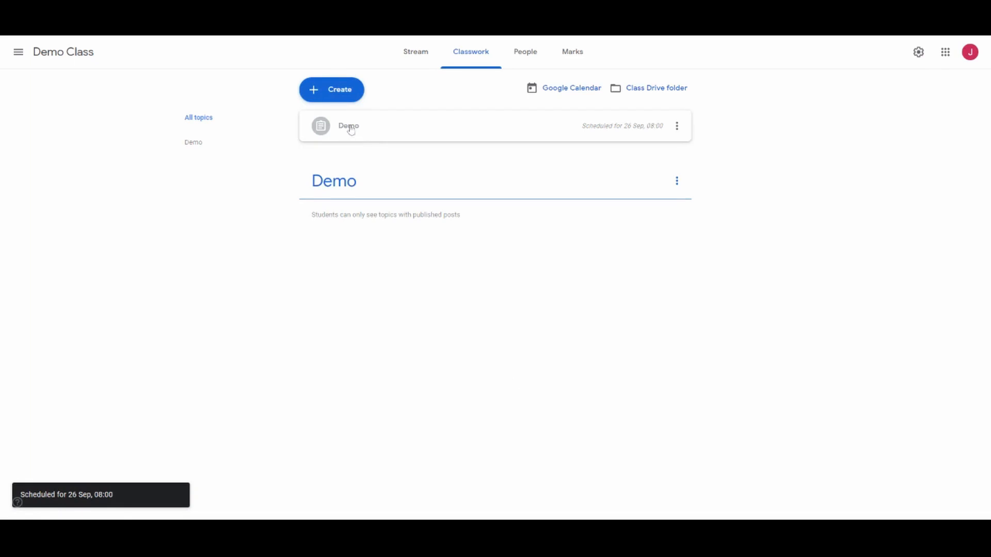
- Move the scheduled Demo assignment under the Demo topic and open it for editing
left_click_drag(351, 129, 364, 184)
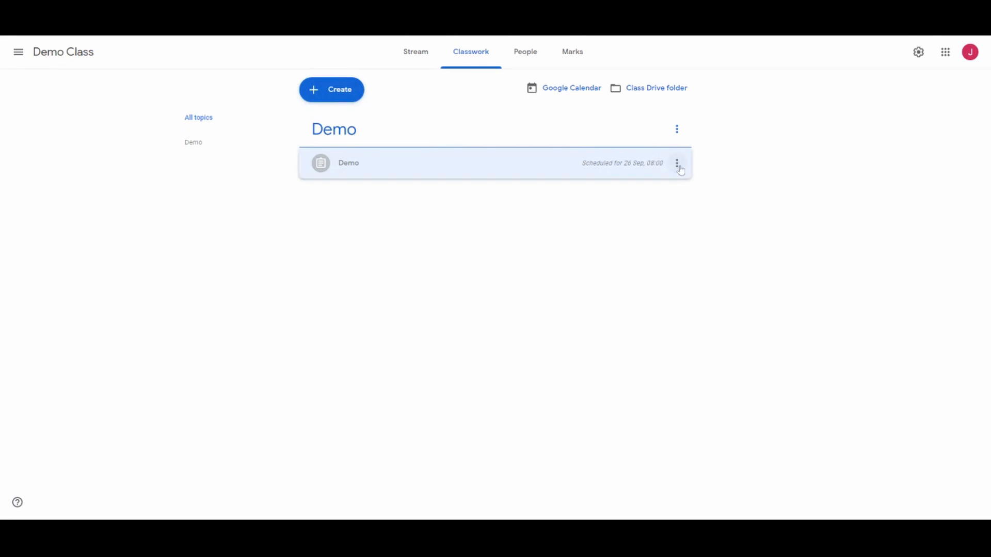
left_click(678, 165)
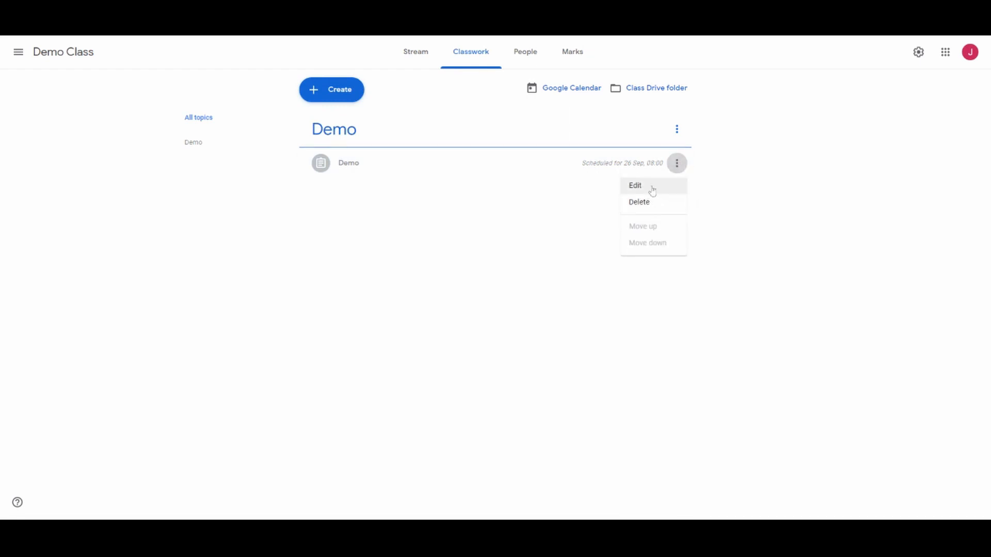
left_click(651, 187)
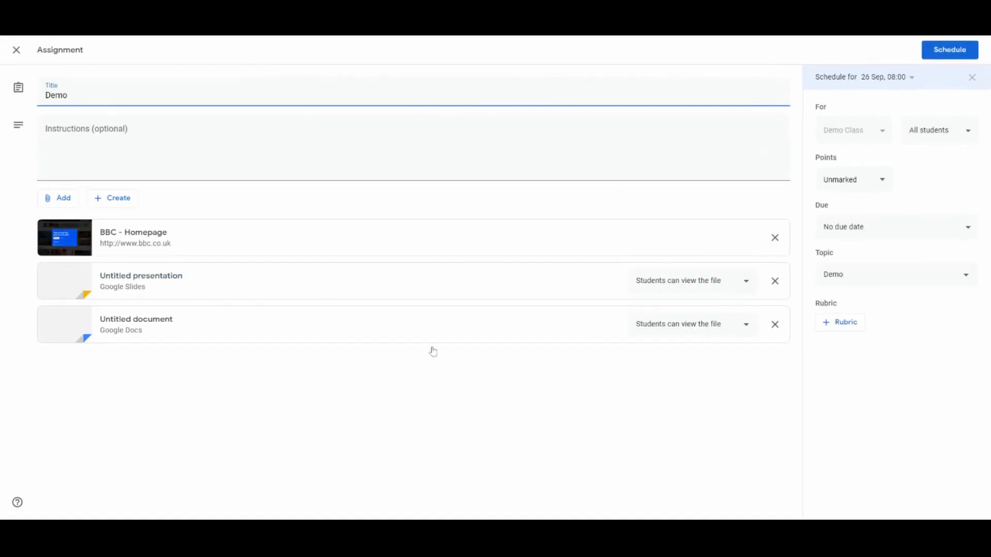